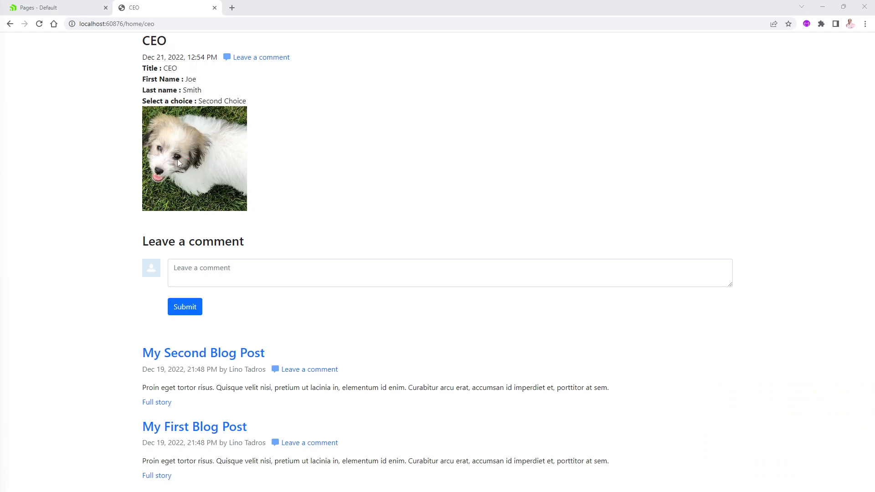
Open the Human Resources employee list and examine its columns and the field order in the CEO entry's edit form
left_click(59, 8)
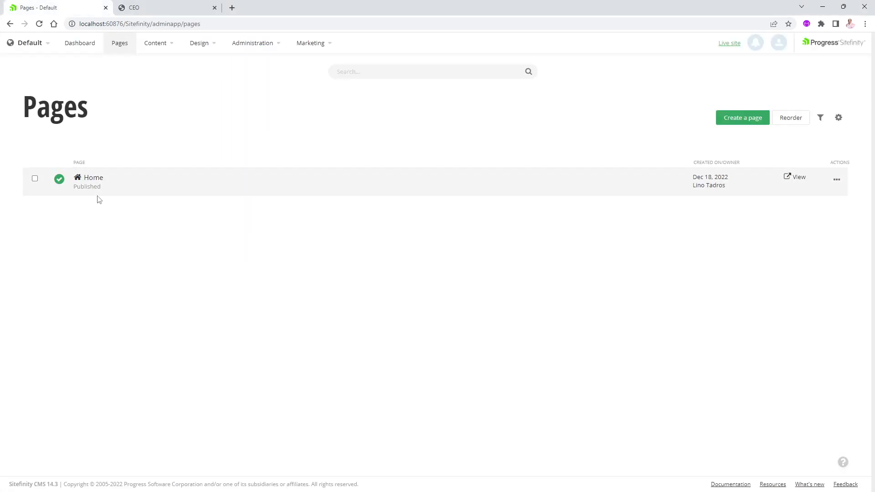
left_click(168, 47)
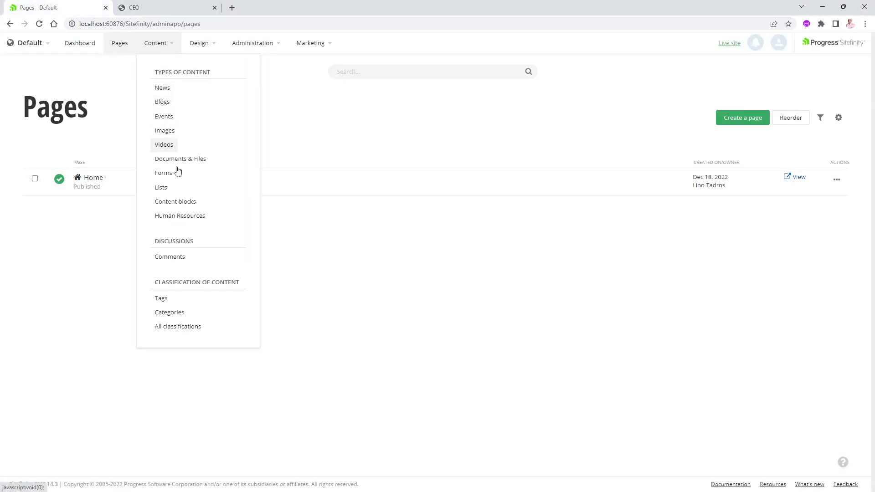
left_click(171, 216)
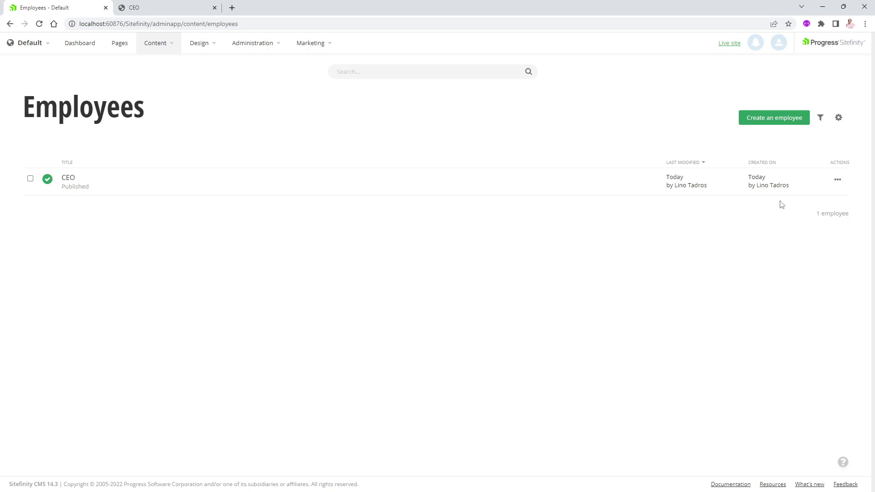
left_click(837, 180)
left_click(836, 183)
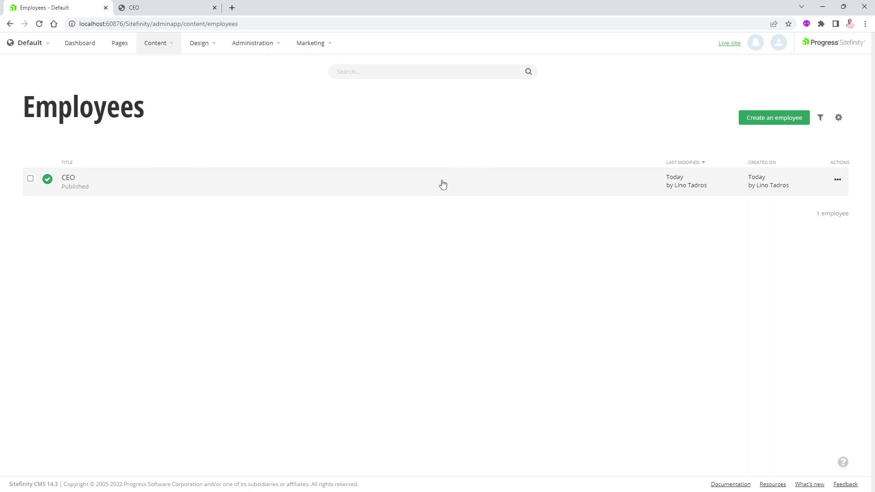
left_click(68, 179)
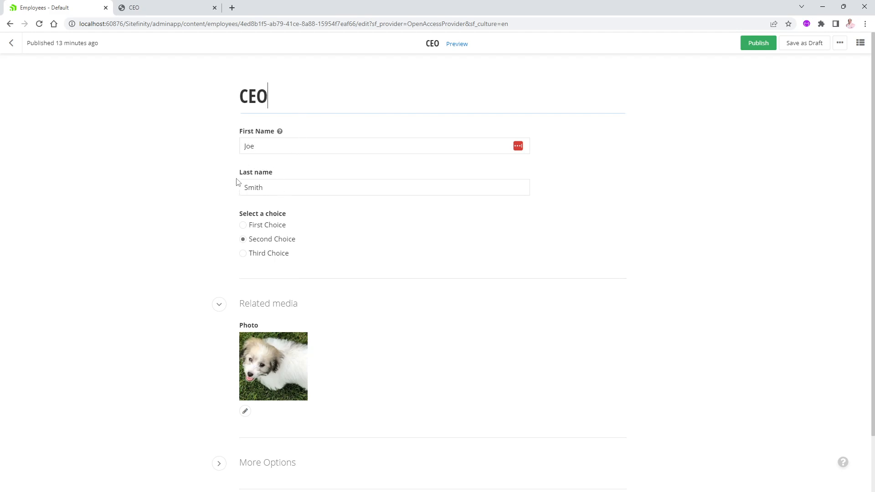
mouse_move(270, 394)
left_click(11, 45)
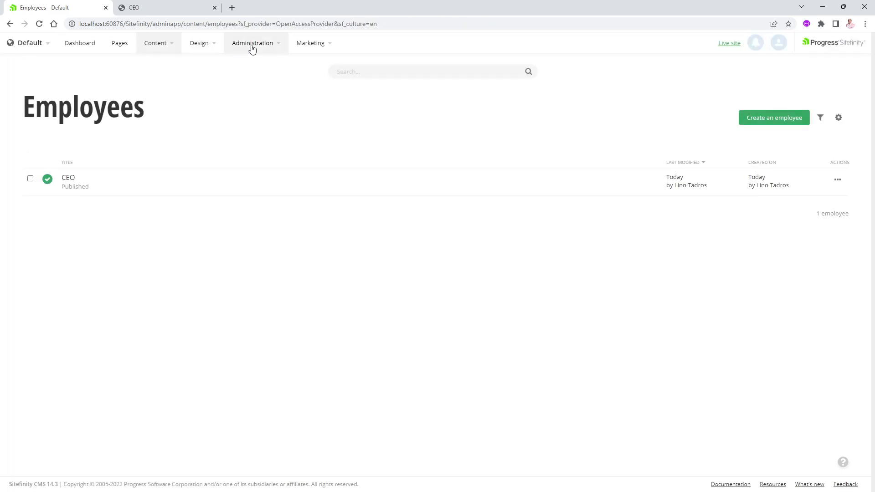
Open the backend screens tweaks for the Human Resources module in the module builder
left_click(252, 48)
left_click(367, 91)
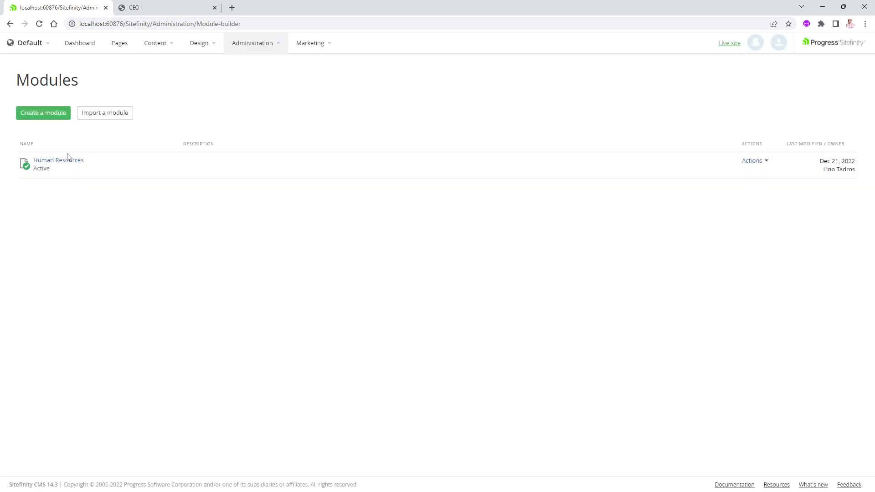
left_click(74, 162)
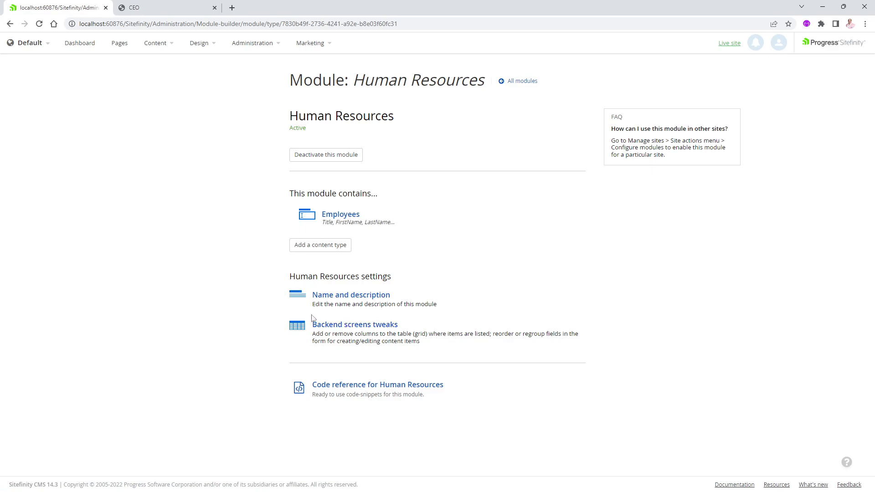
left_click(352, 326)
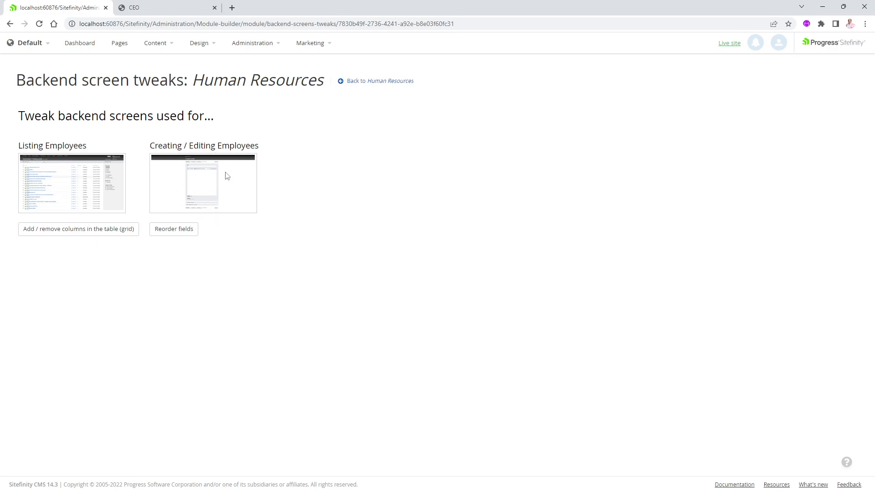
Add First Name, Last name, Select a choice and Photo columns between Title and Actions in the Employees listing grid, and save
left_click(51, 234)
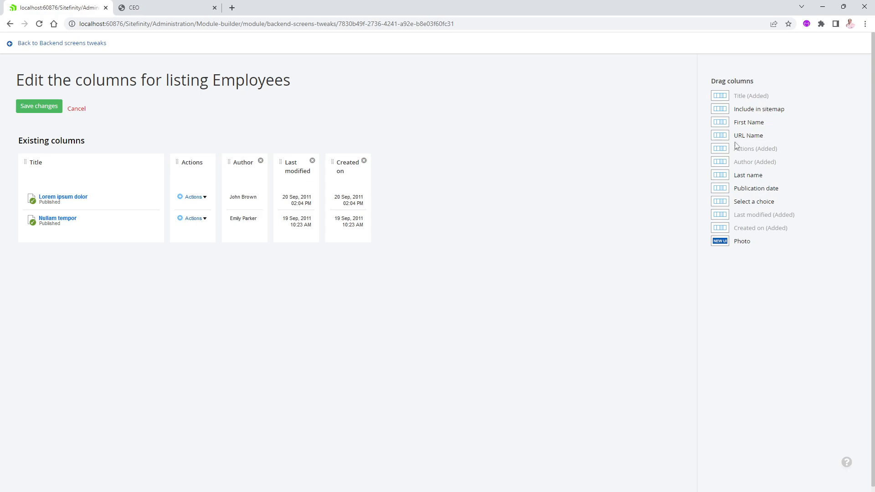
left_click_drag(743, 122, 190, 156)
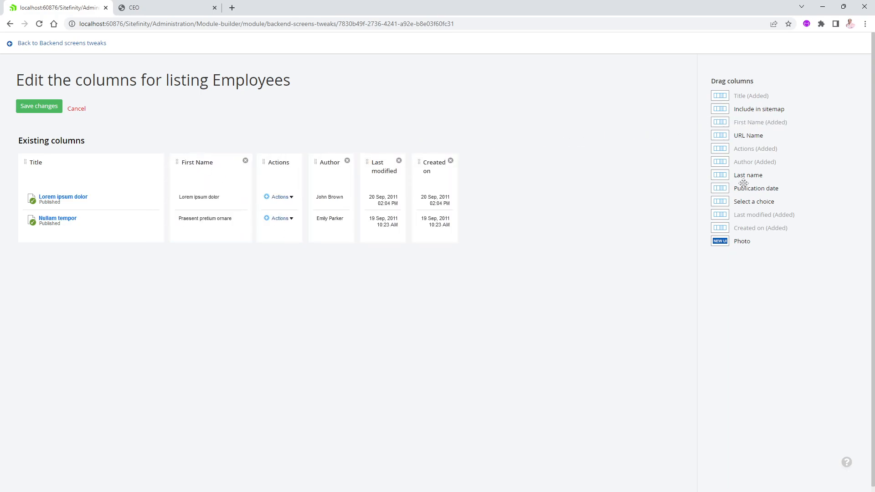
left_click_drag(750, 177, 256, 165)
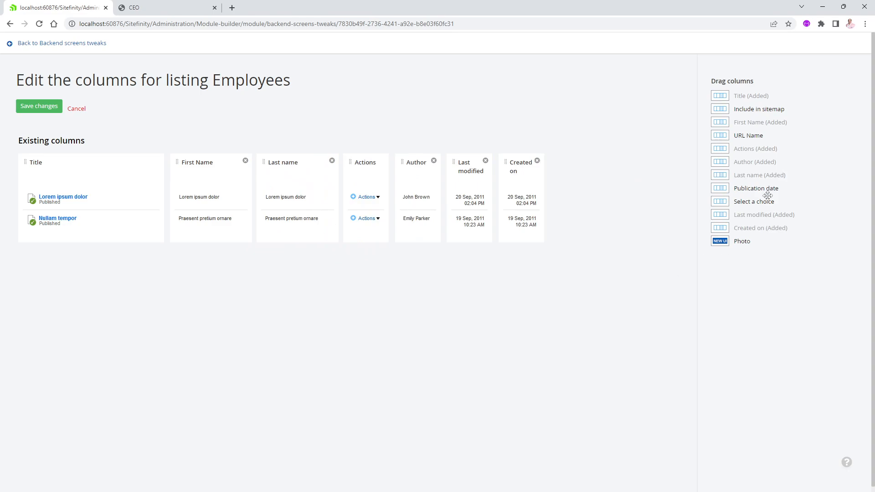
left_click_drag(757, 201, 365, 182)
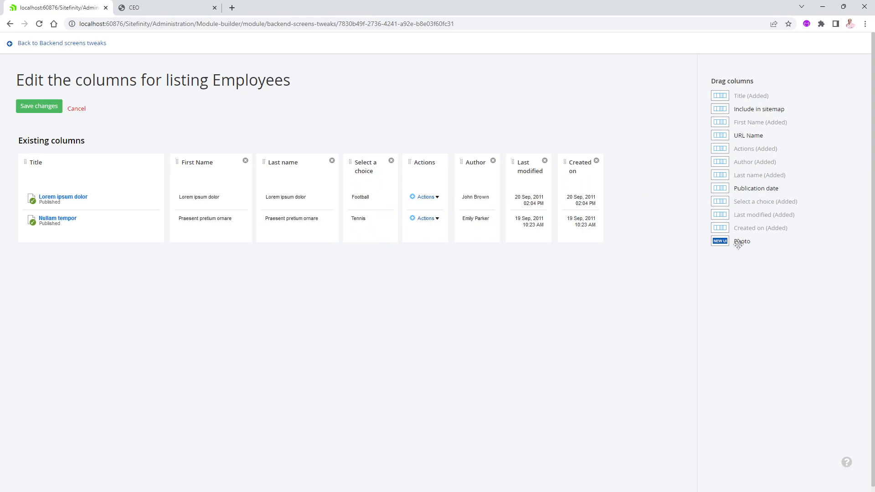
left_click_drag(734, 241, 389, 197)
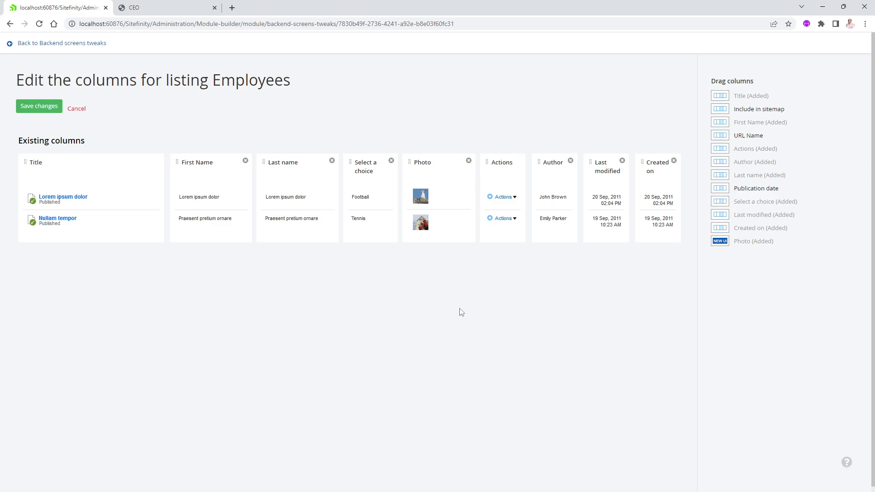
left_click(42, 108)
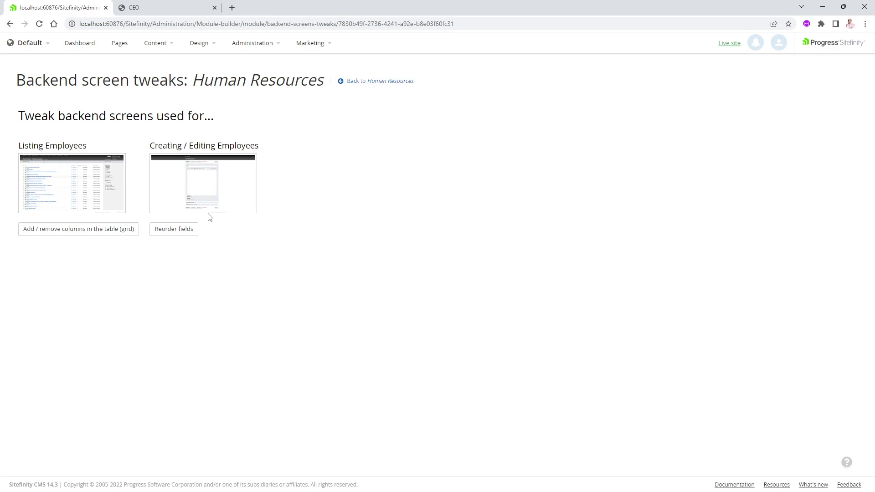
Reorder the Employees create/edit form so the Related media section with its Photo field sits directly below Title
left_click(181, 232)
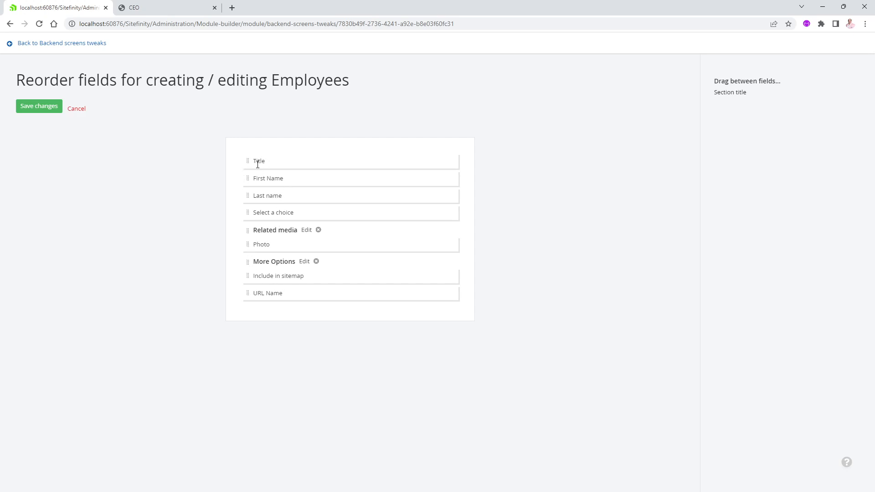
left_click_drag(247, 230, 236, 178)
left_click_drag(247, 244, 250, 195)
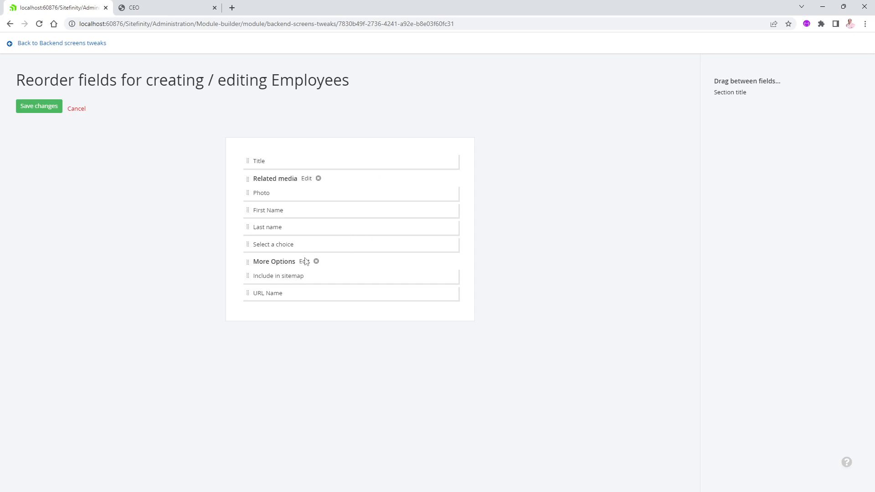
Insert a section title above First Name called "Personal Info", turn off its default collapsing, and save the form layout
left_click_drag(736, 94, 260, 207)
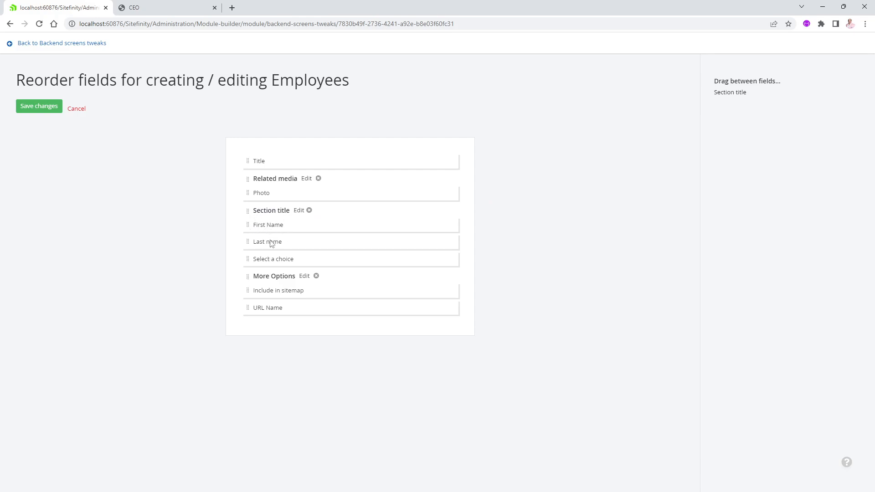
left_click(299, 211)
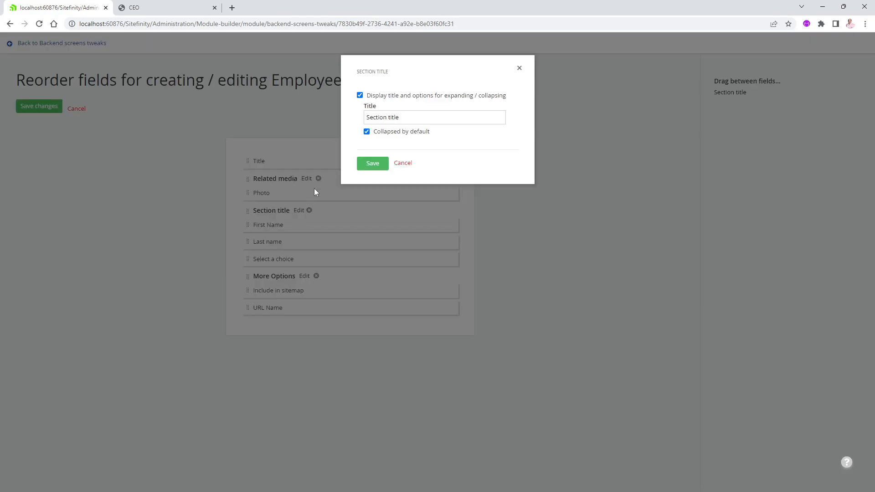
left_click_drag(399, 117, 332, 121)
type("Person")
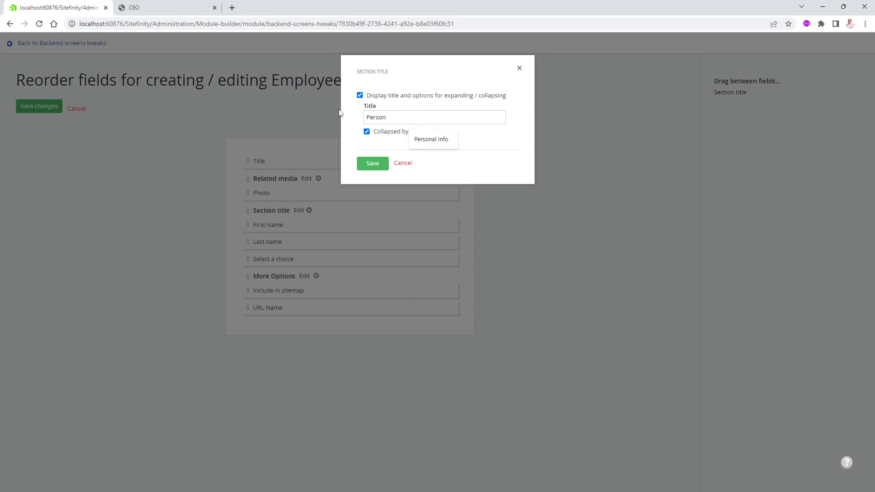
type("al Info")
left_click(367, 132)
left_click(373, 164)
left_click(40, 110)
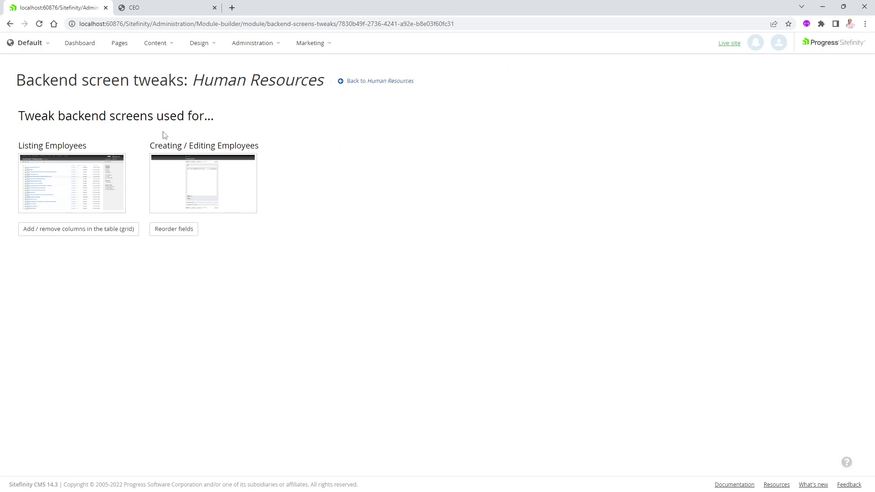
Review the columns in the Employees list and the section layout of the CEO entry's edit form and the employee creation form
left_click(166, 45)
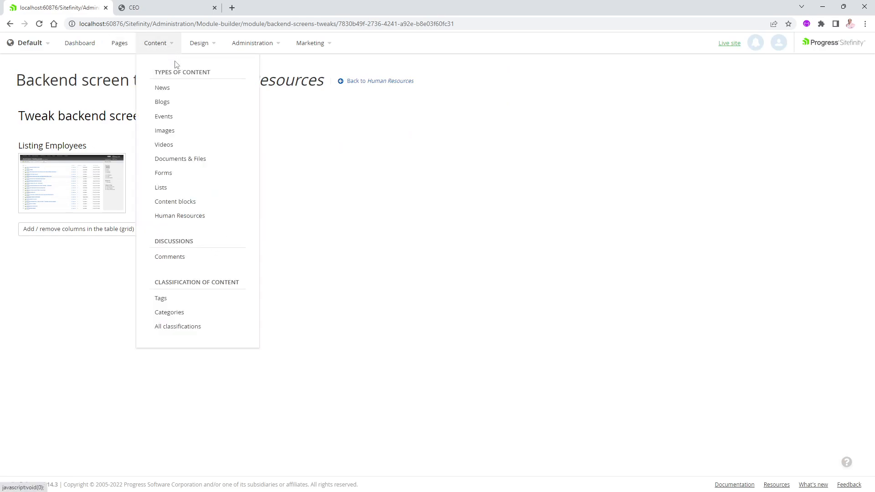
left_click(178, 219)
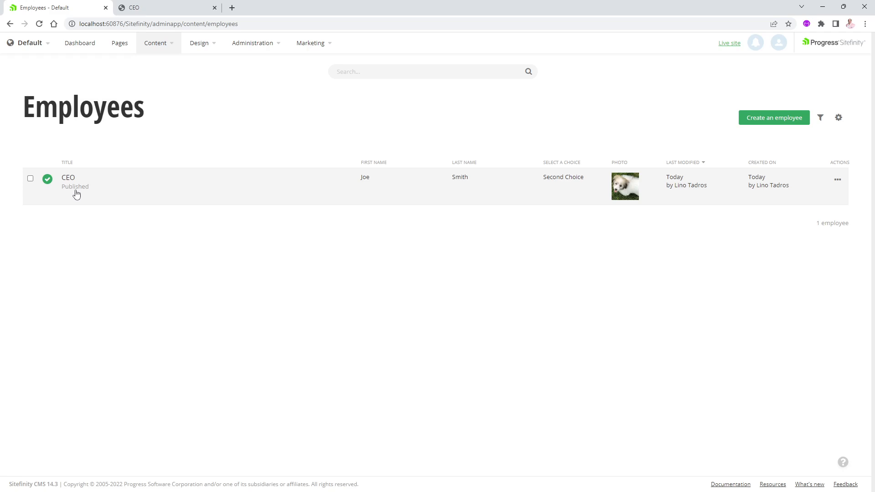
left_click(68, 178)
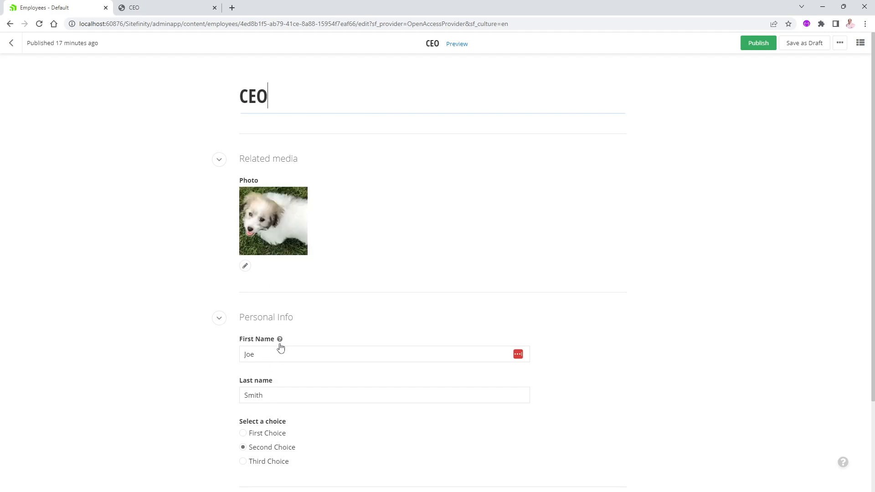
left_click(219, 318)
left_click(221, 320)
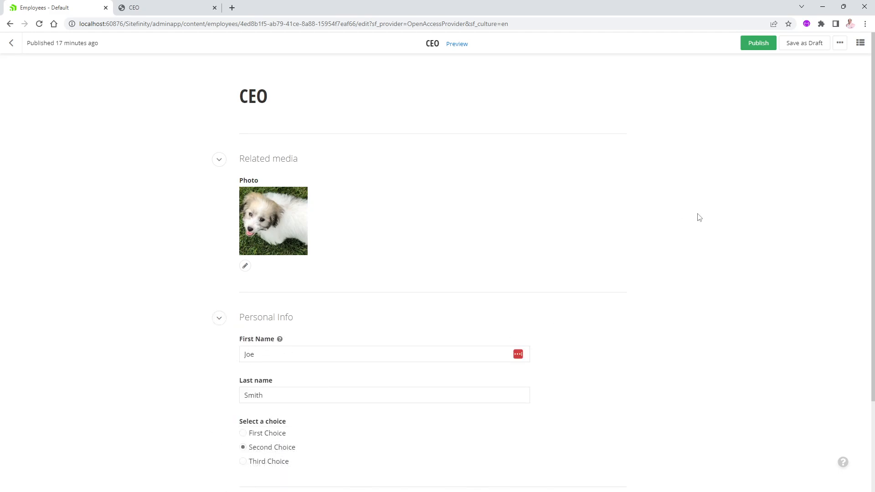
left_click(11, 46)
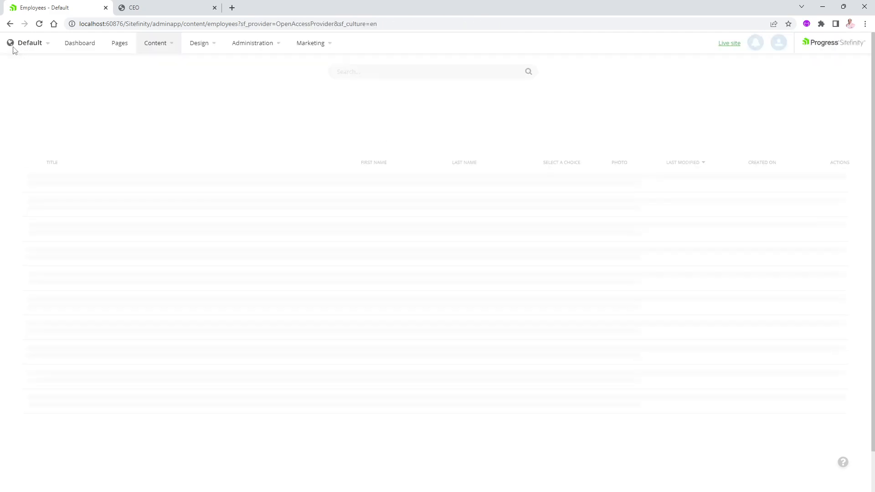
left_click(772, 124)
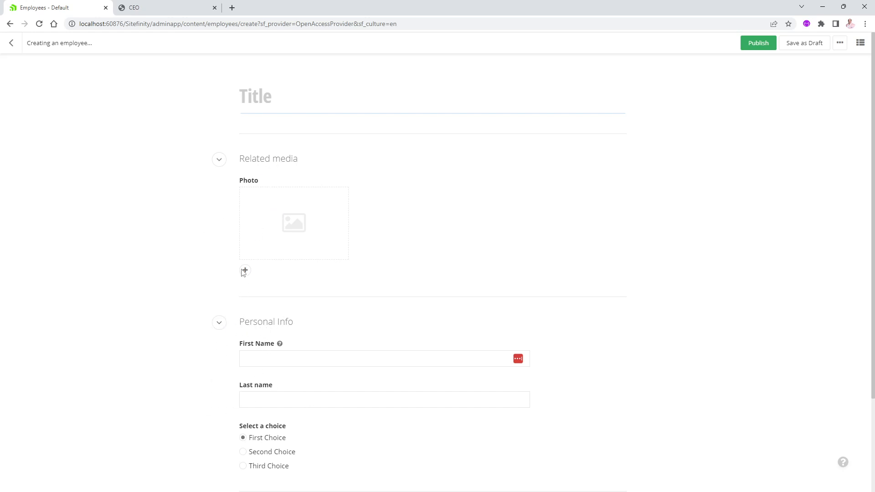
left_click(11, 42)
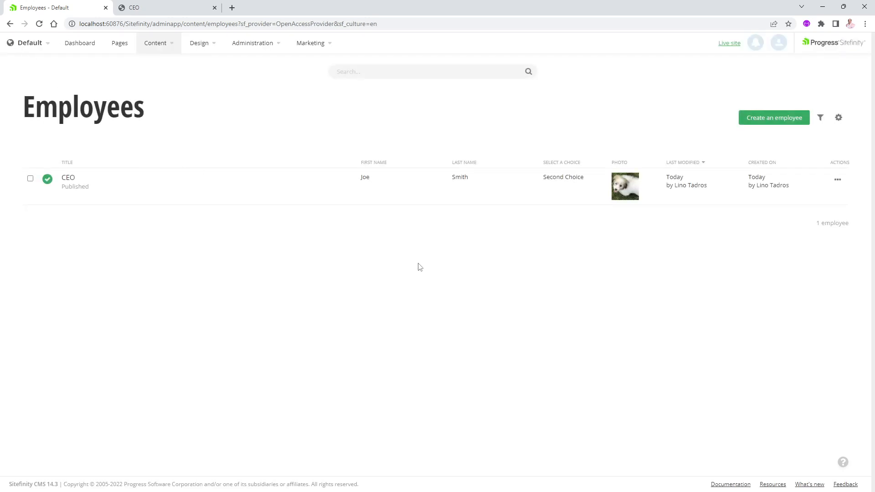